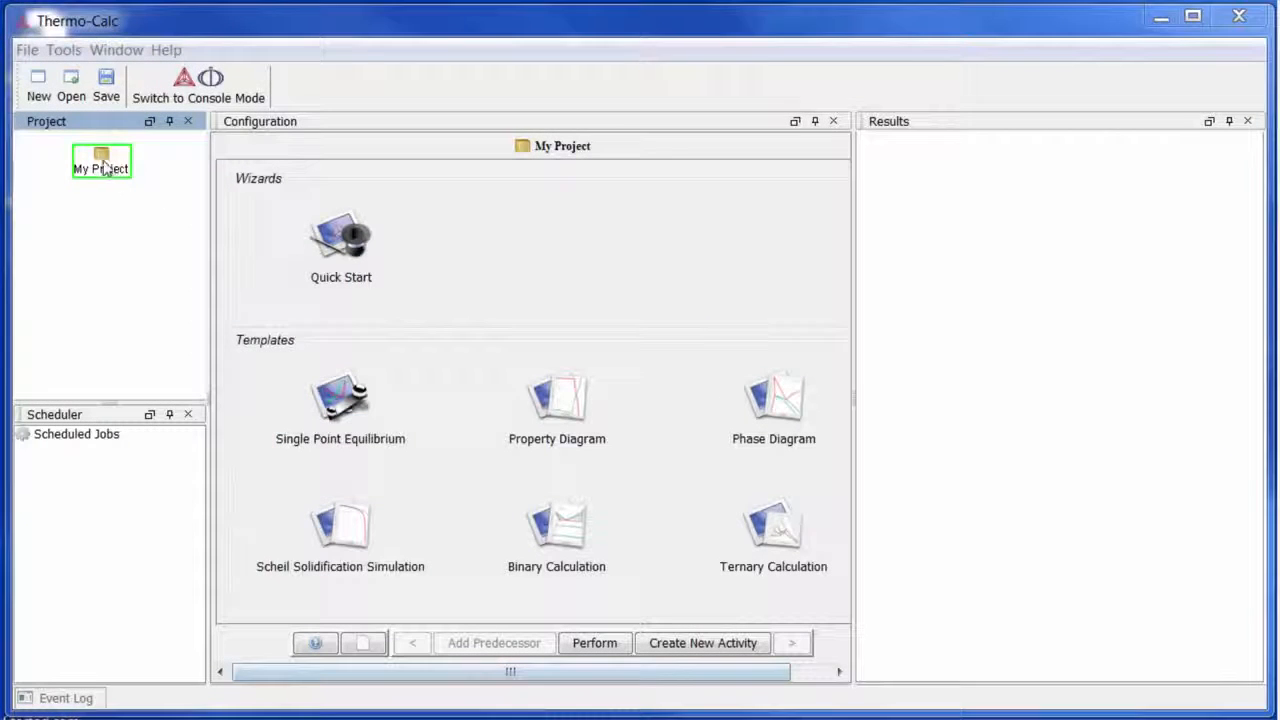
Add a System Definer activity to My Project and move it directly beneath the project node
right_click(100, 167)
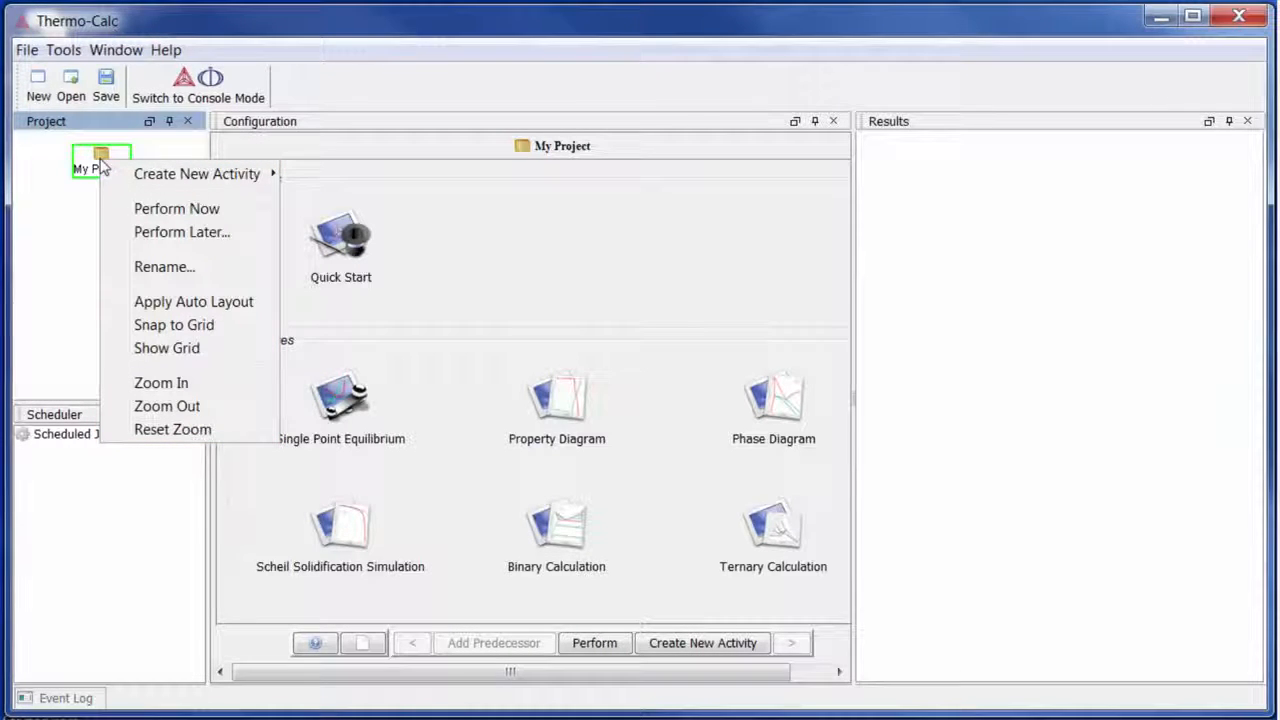
mouse_move(143, 178)
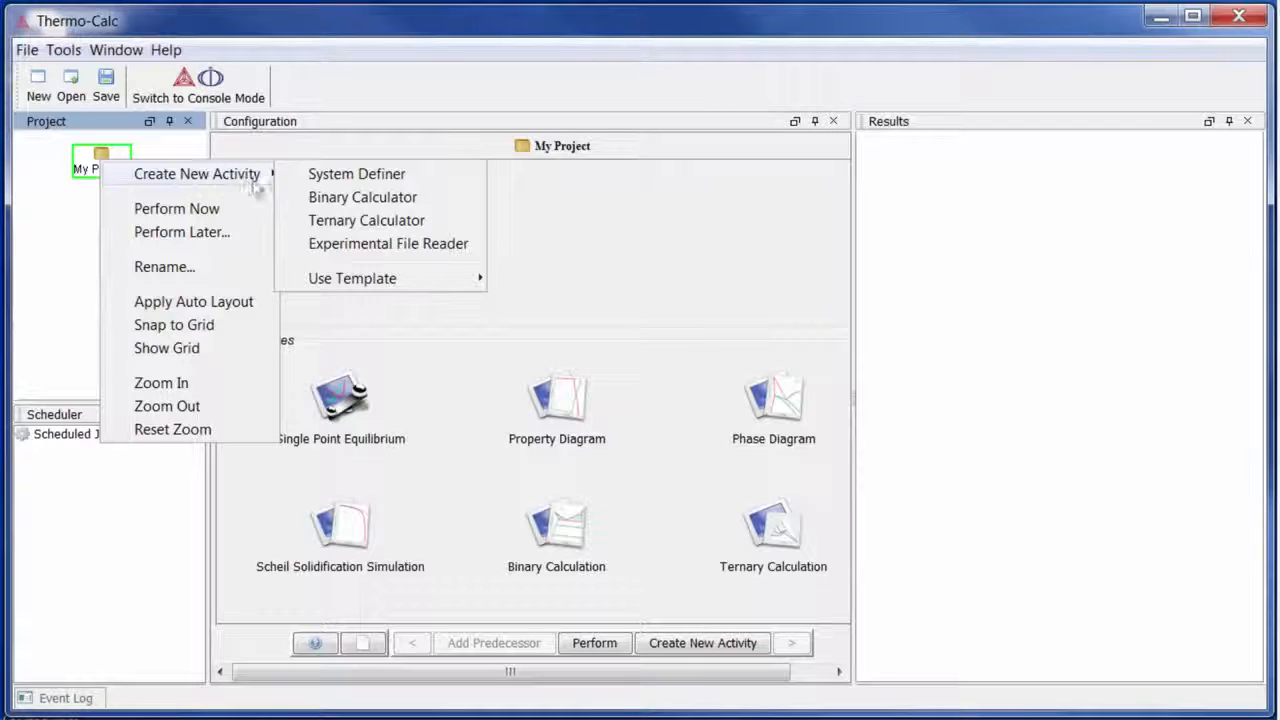
click(332, 176)
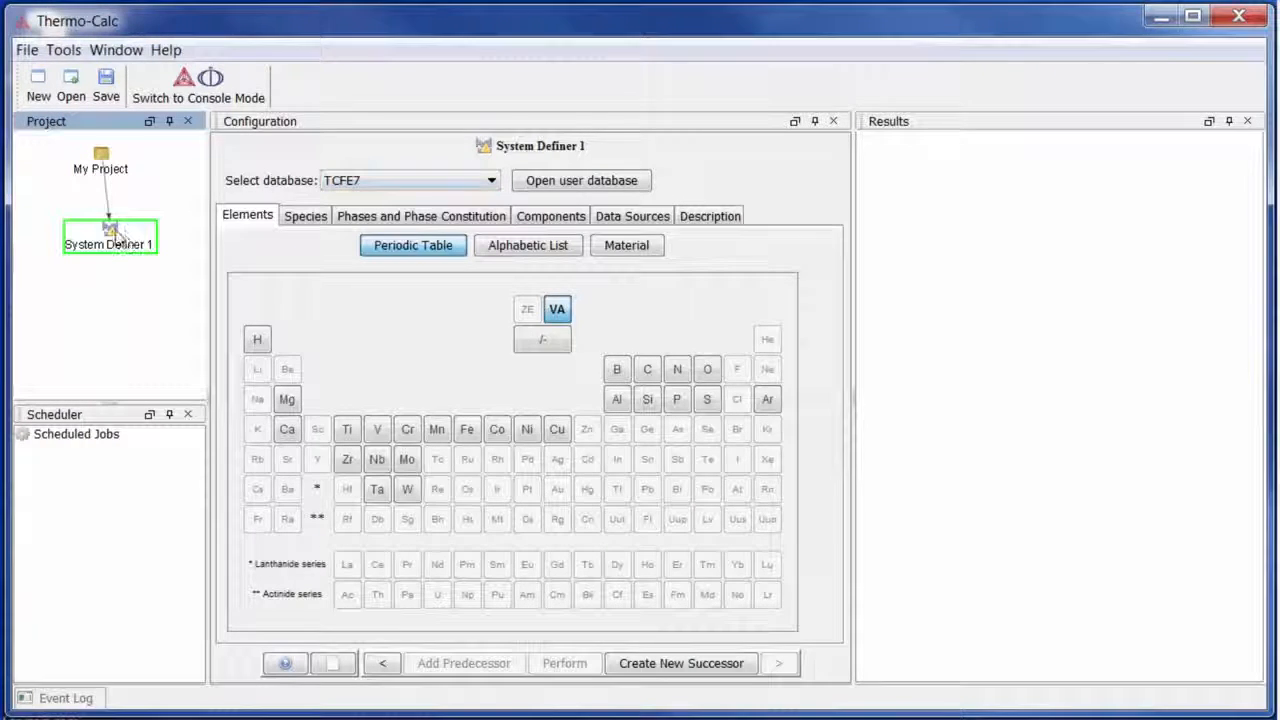
drag(110, 232, 100, 232)
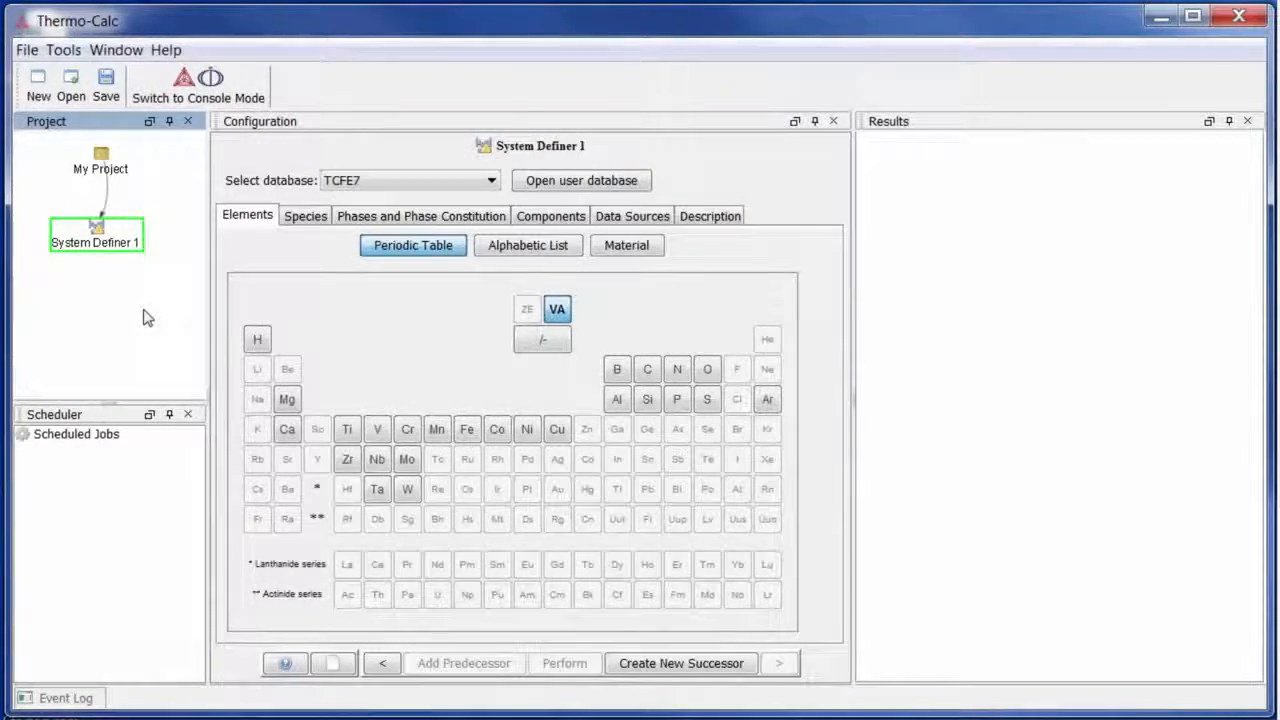
Define the system with the TCFE7 database and the elements Fe and C
click(491, 181)
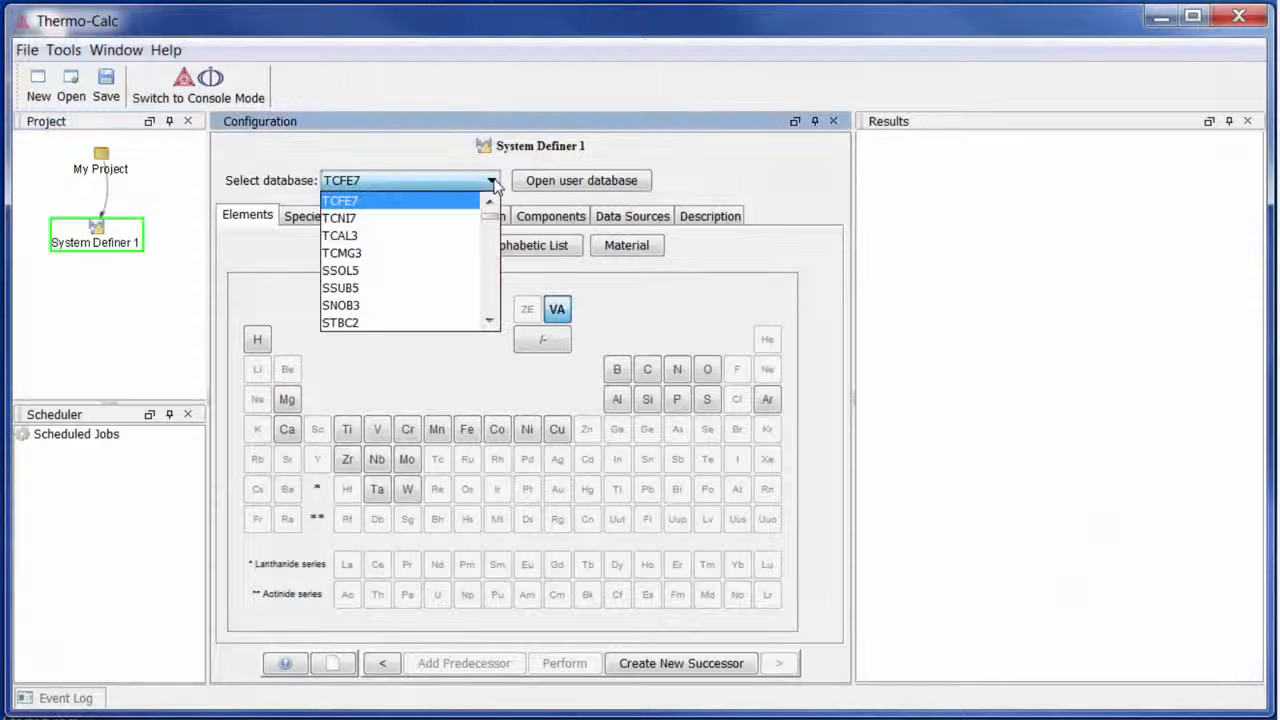
click(460, 206)
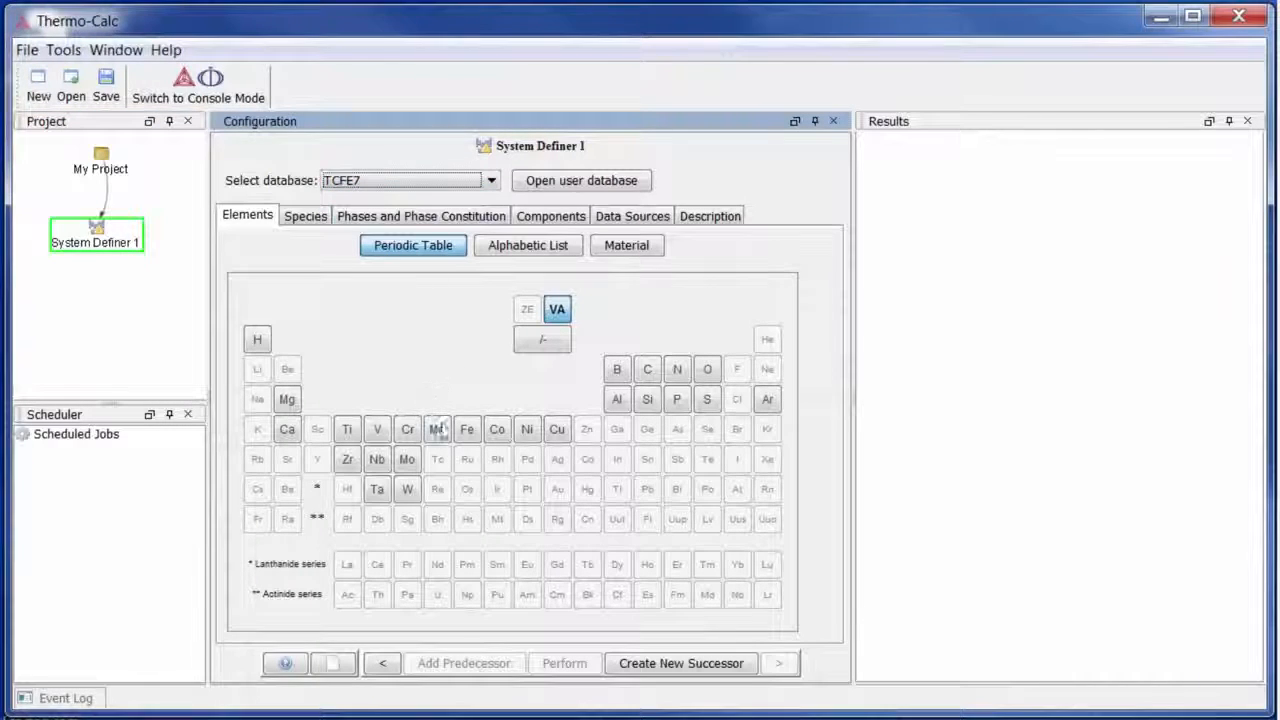
click(467, 430)
click(647, 370)
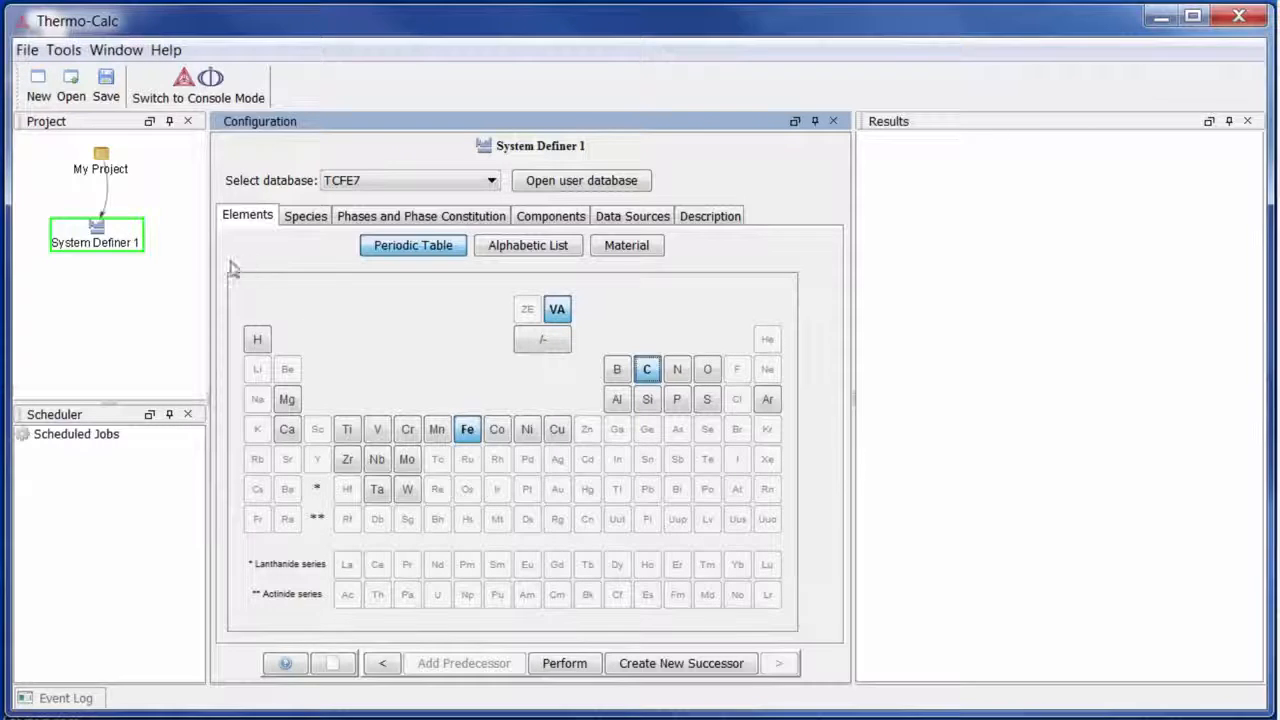
Add an Equilibrium Calculator as successor to the System Definer and set its calculation type to Phase diagram
right_click(96, 228)
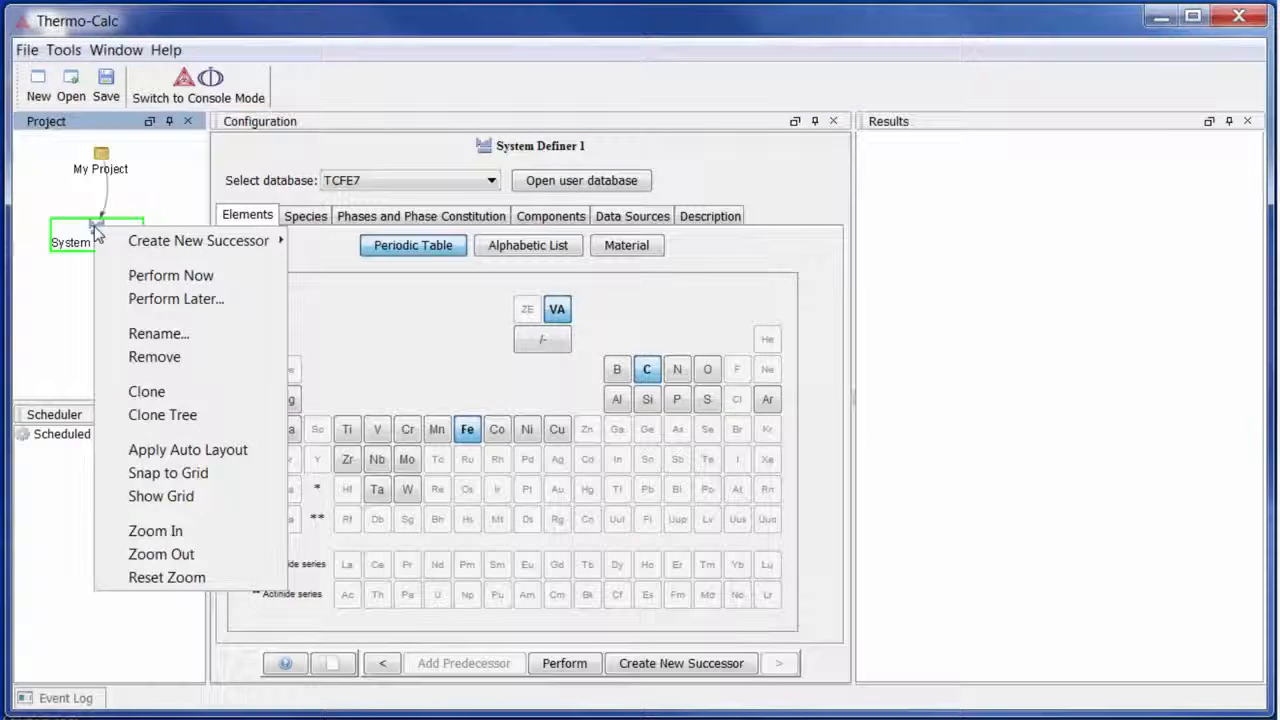
mouse_move(170, 245)
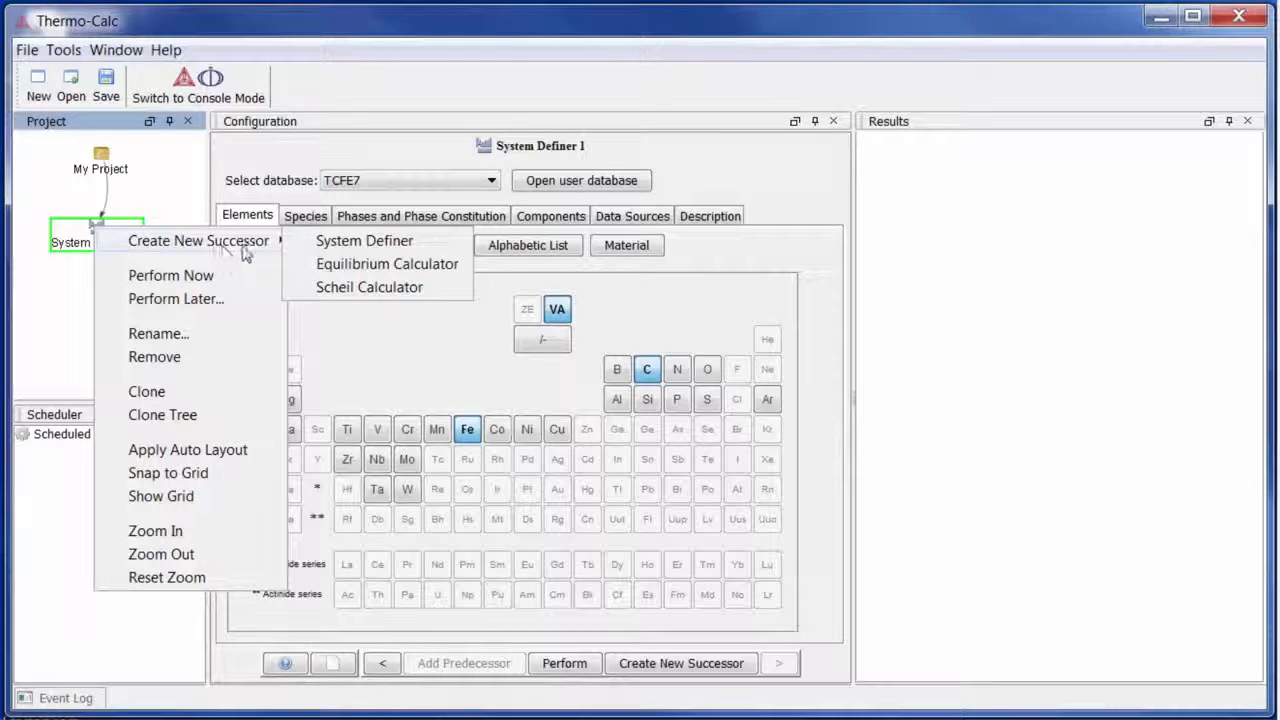
click(338, 268)
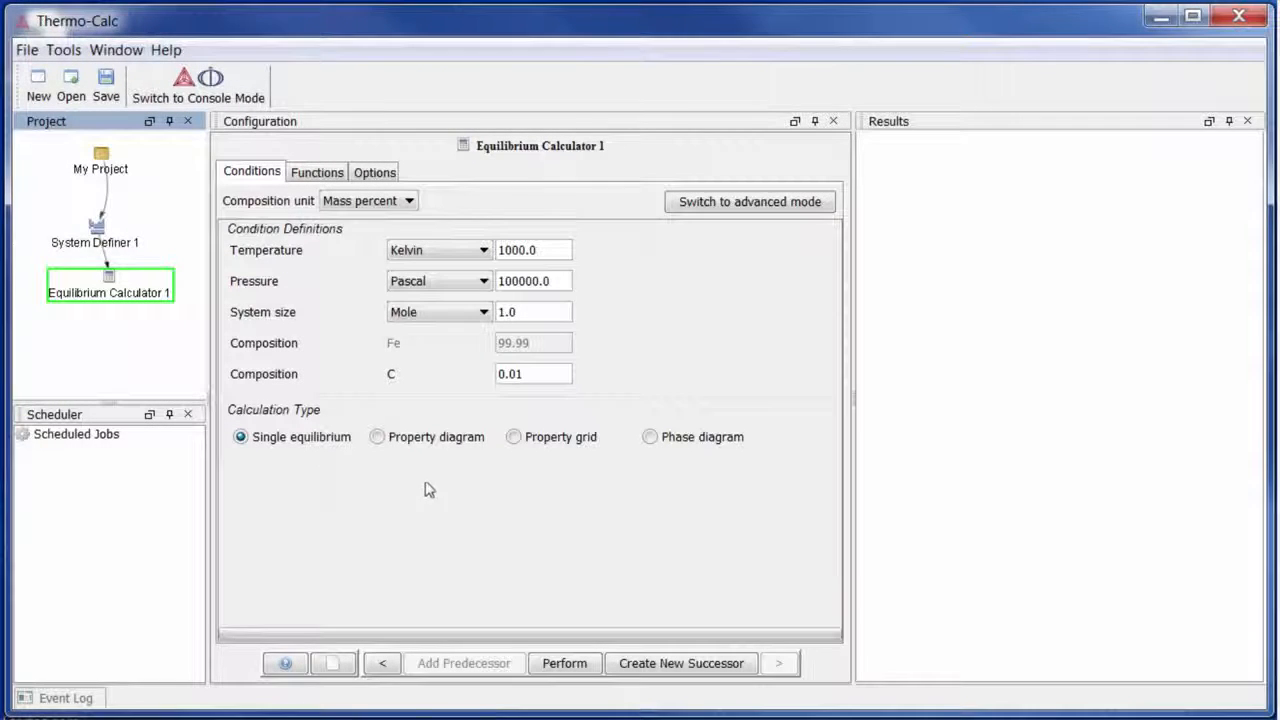
click(651, 439)
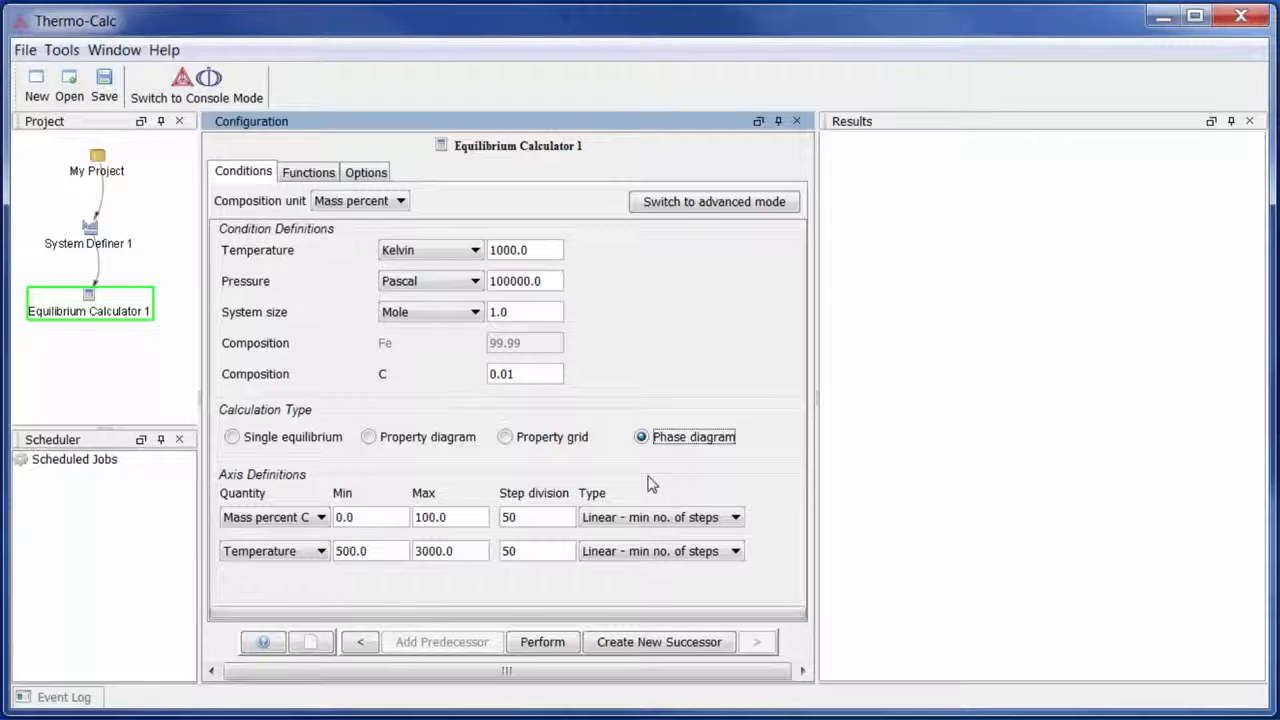
Add a Plot Renderer as successor to the Equilibrium Calculator and align it beneath that node in the project tree
right_click(80, 300)
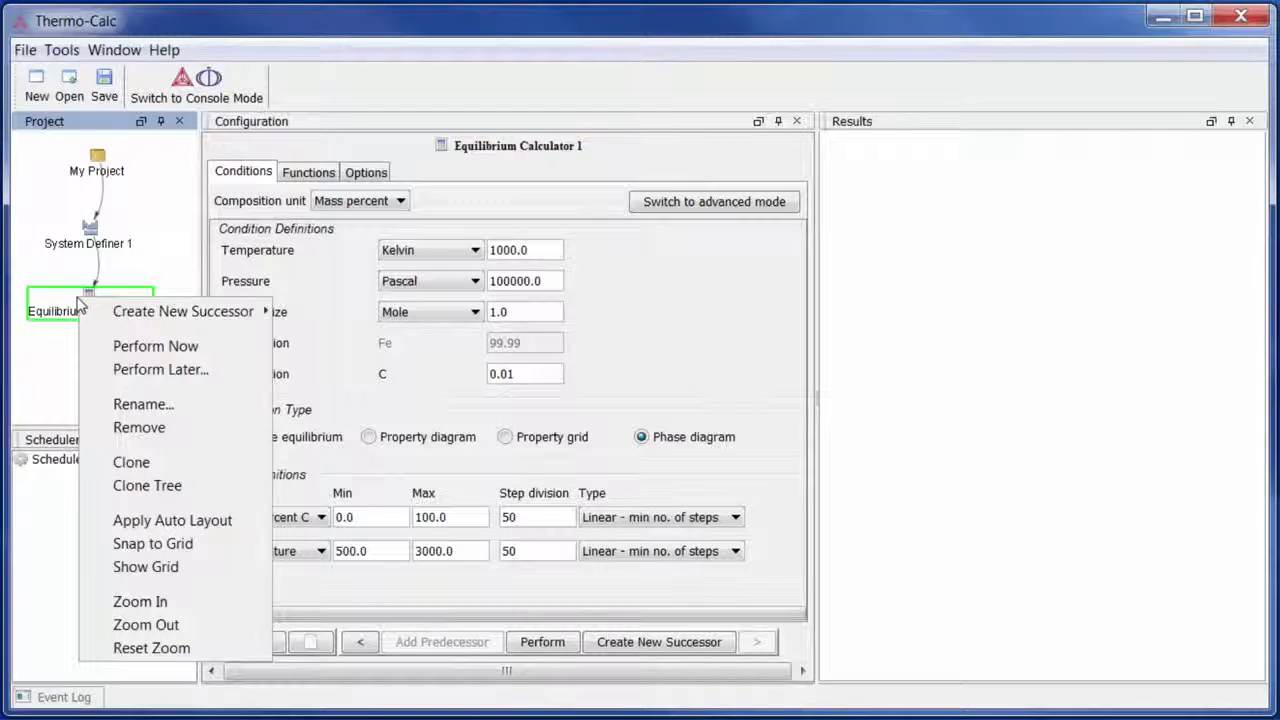
click(57, 346)
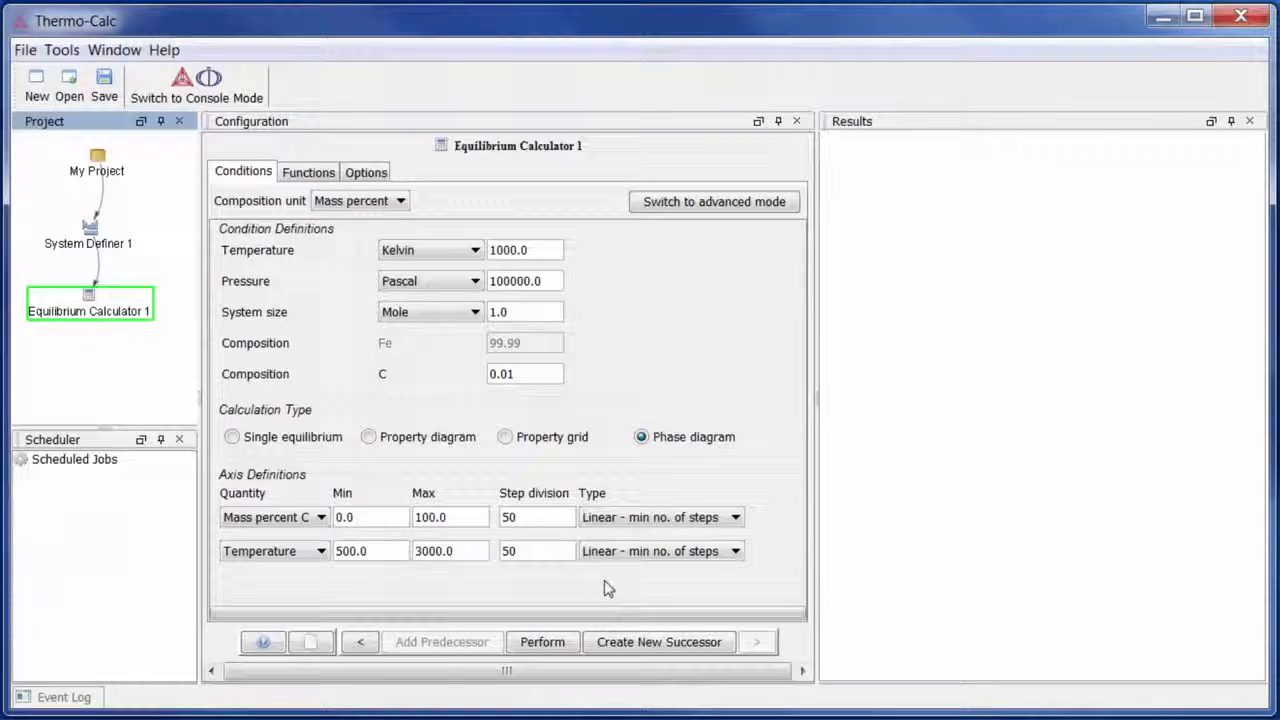
click(657, 643)
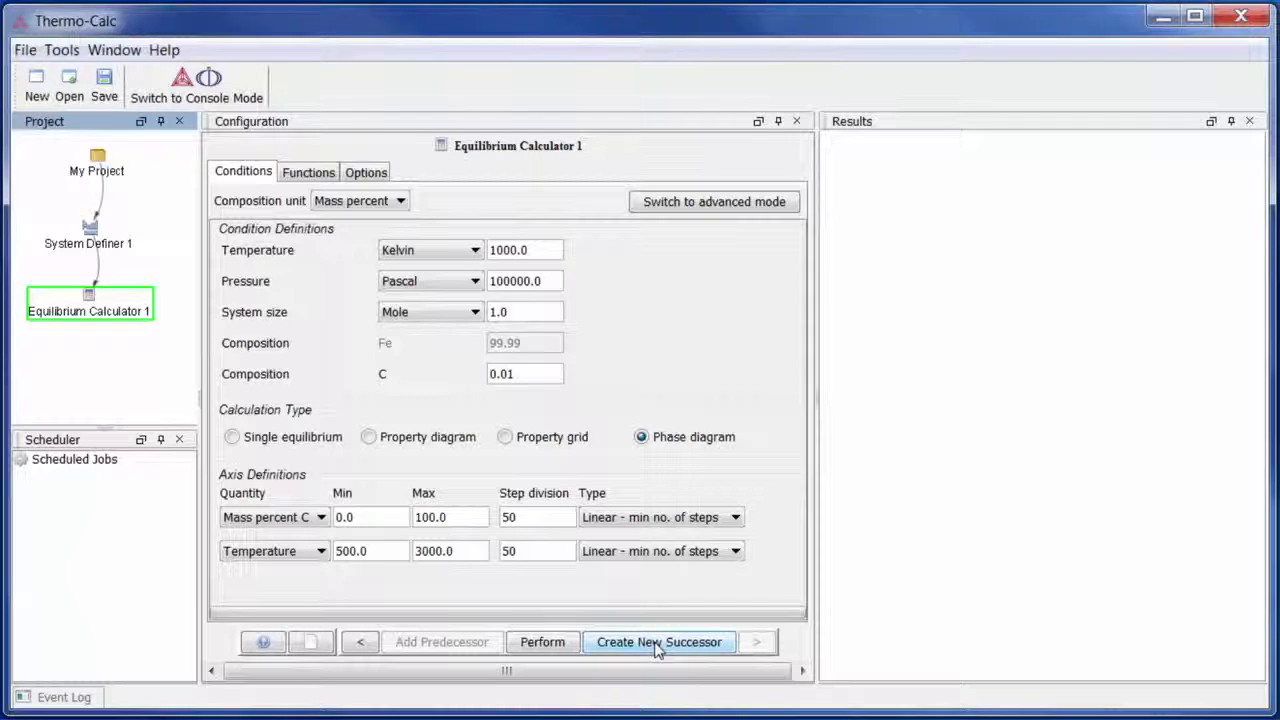
click(657, 645)
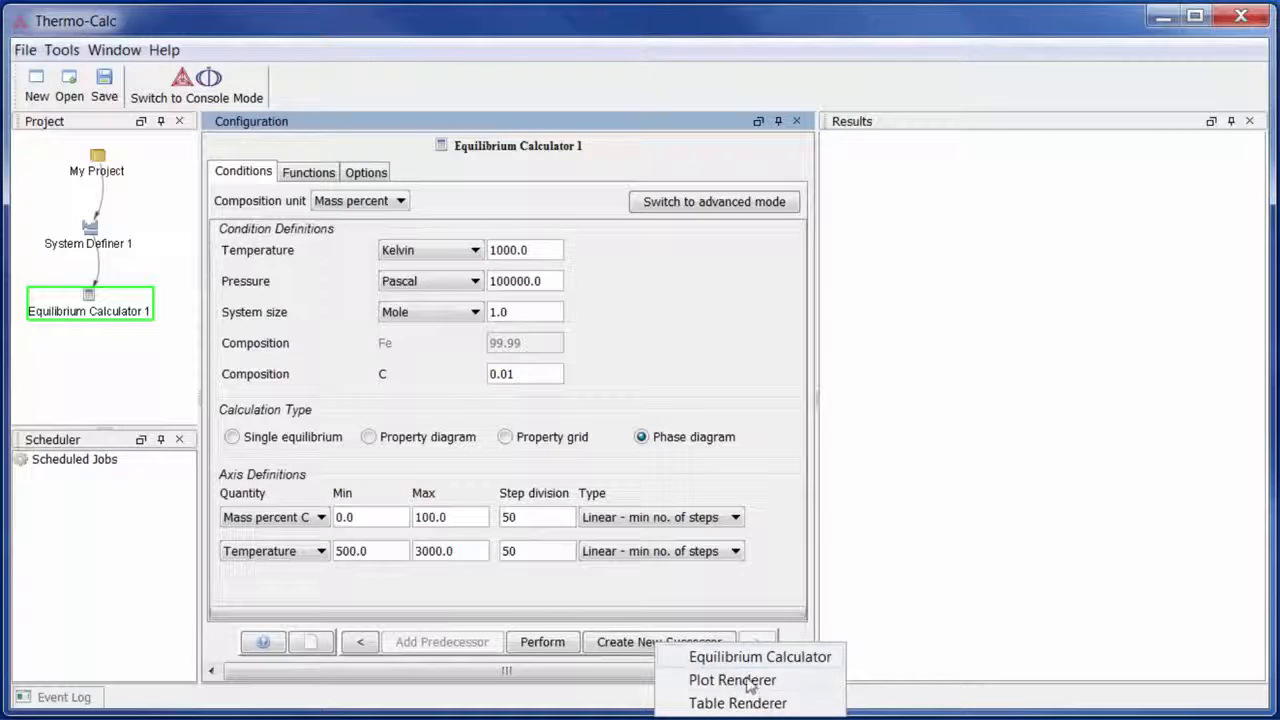
click(790, 688)
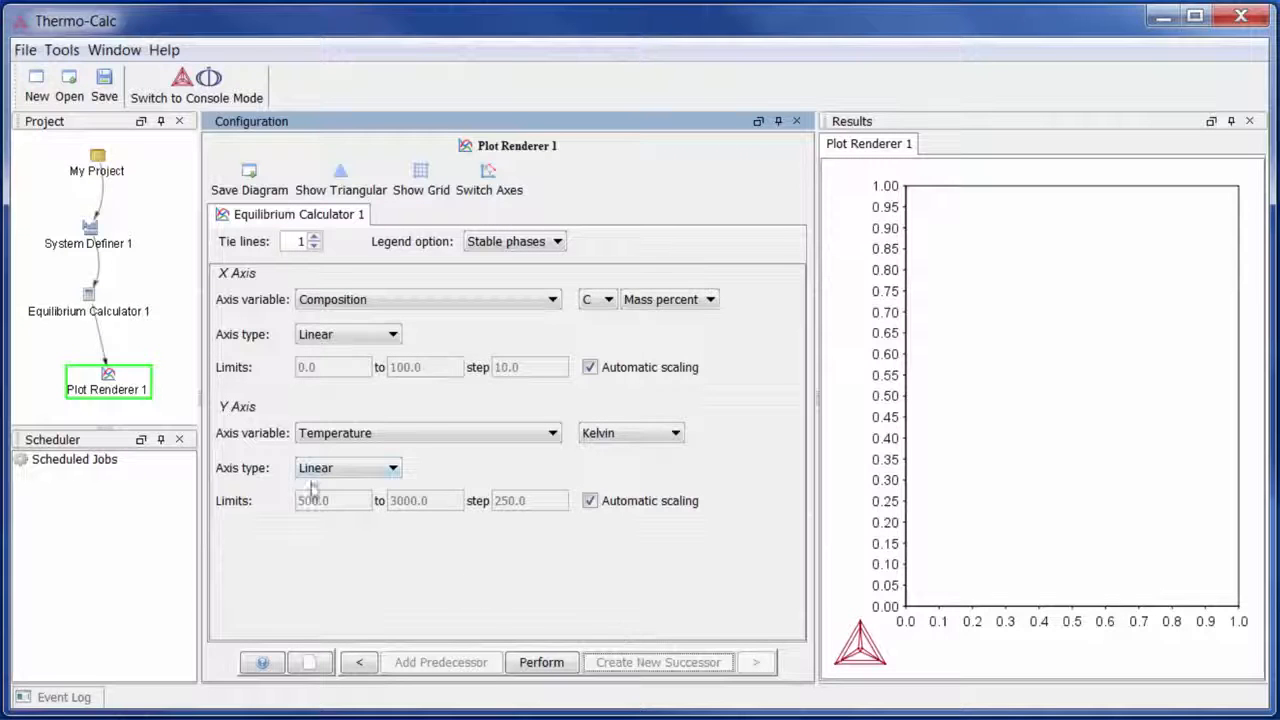
drag(108, 378, 88, 376)
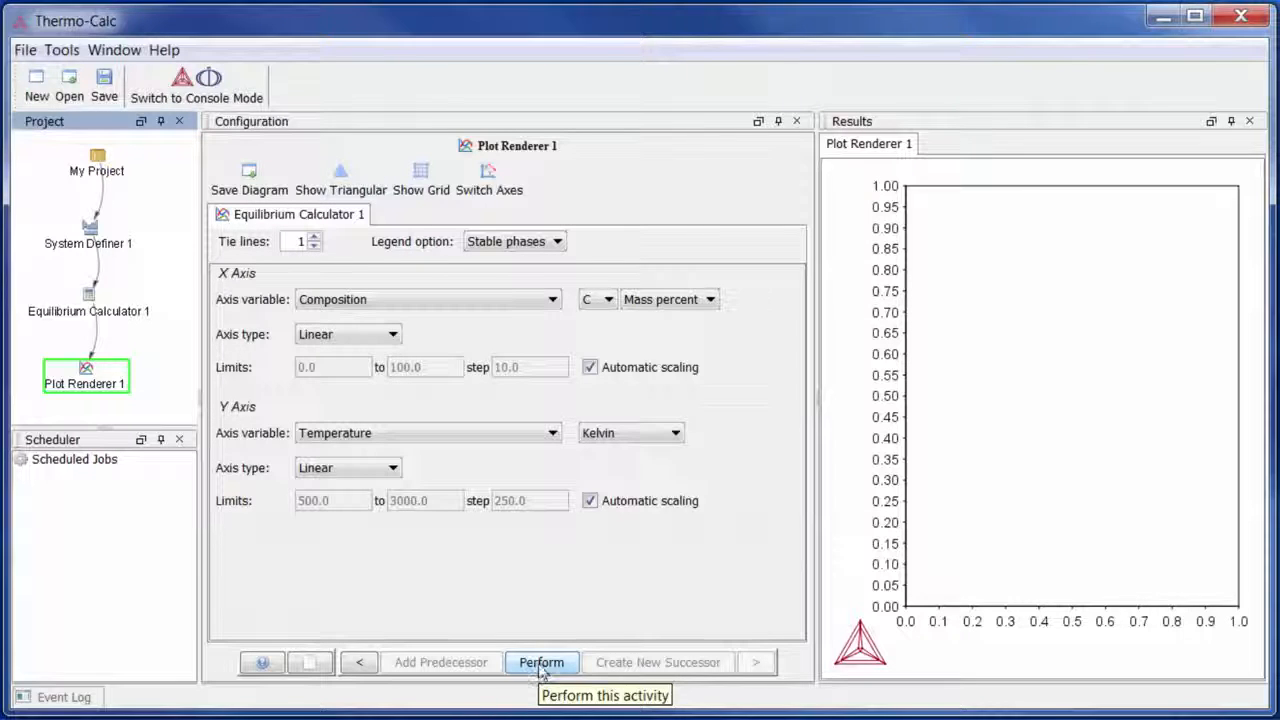
right_click(87, 370)
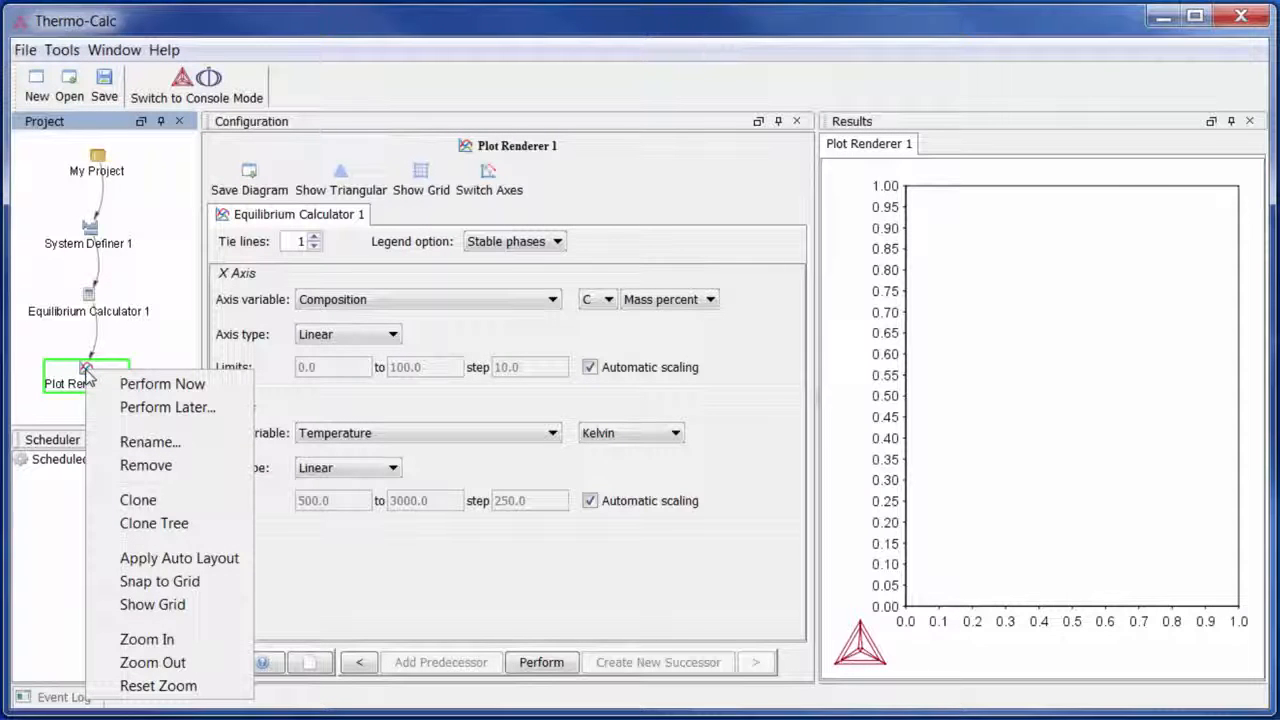
key(Down)
key(Down)
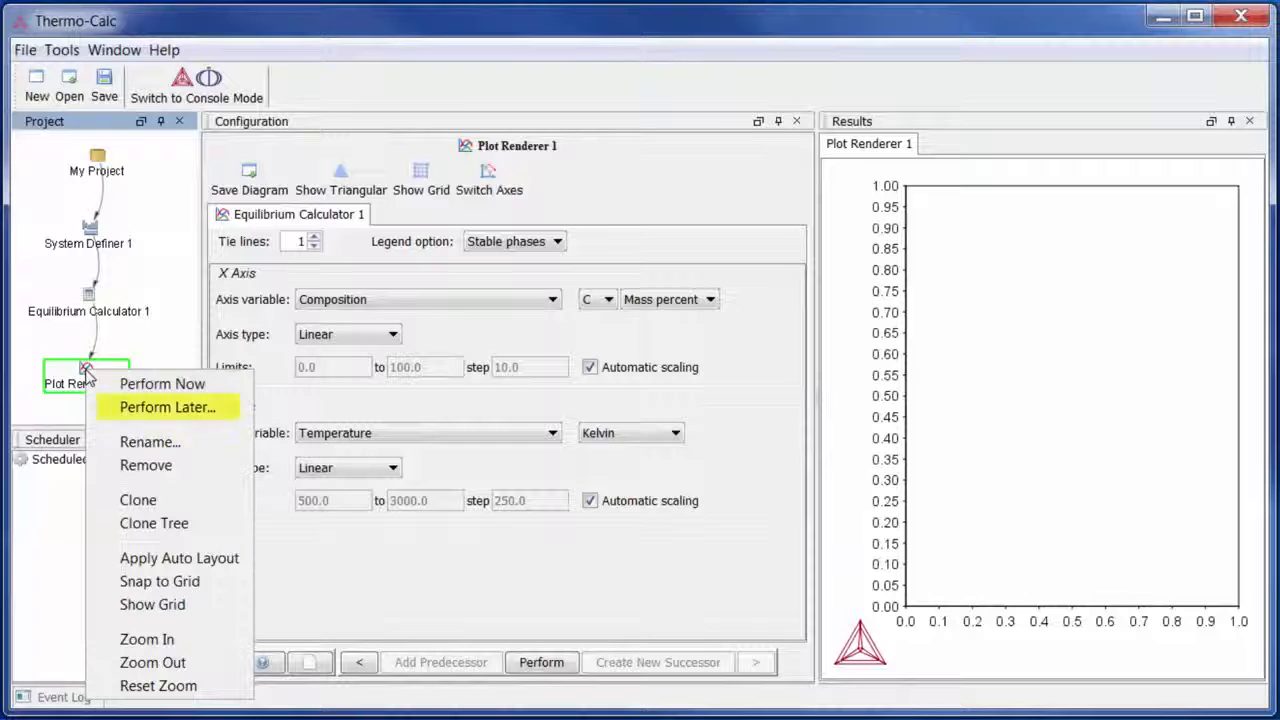
click(130, 410)
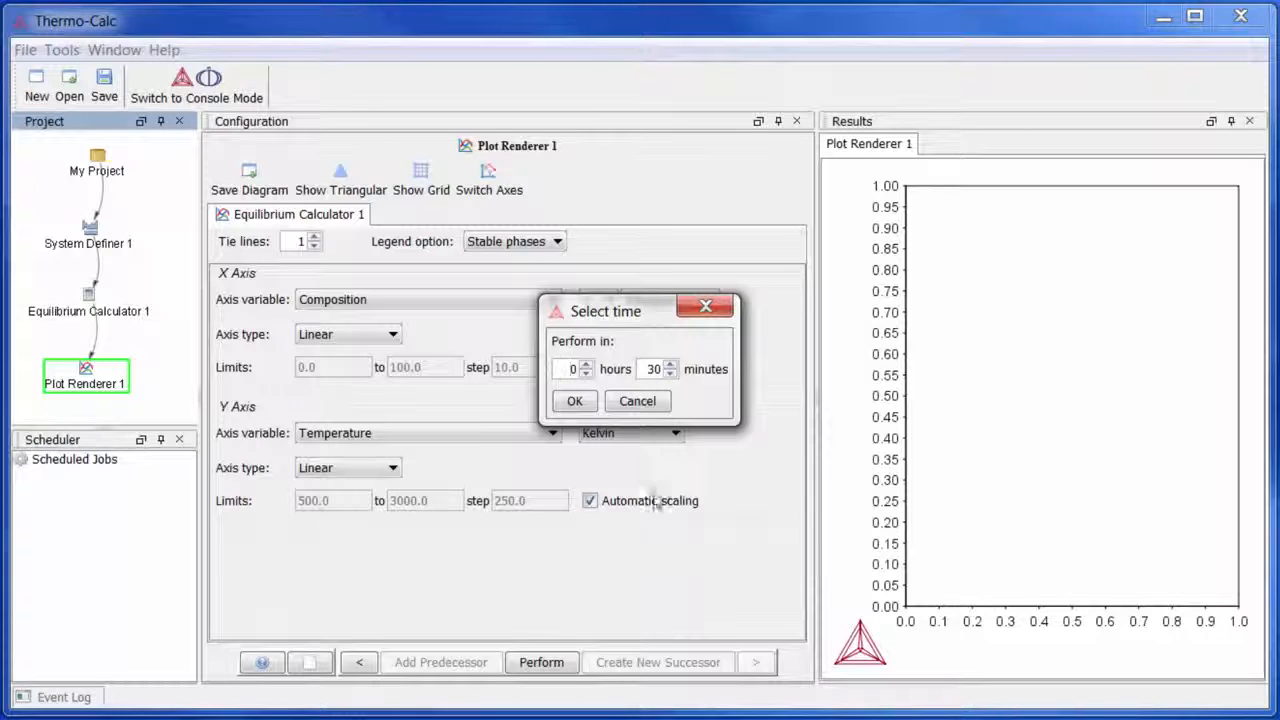
click(632, 404)
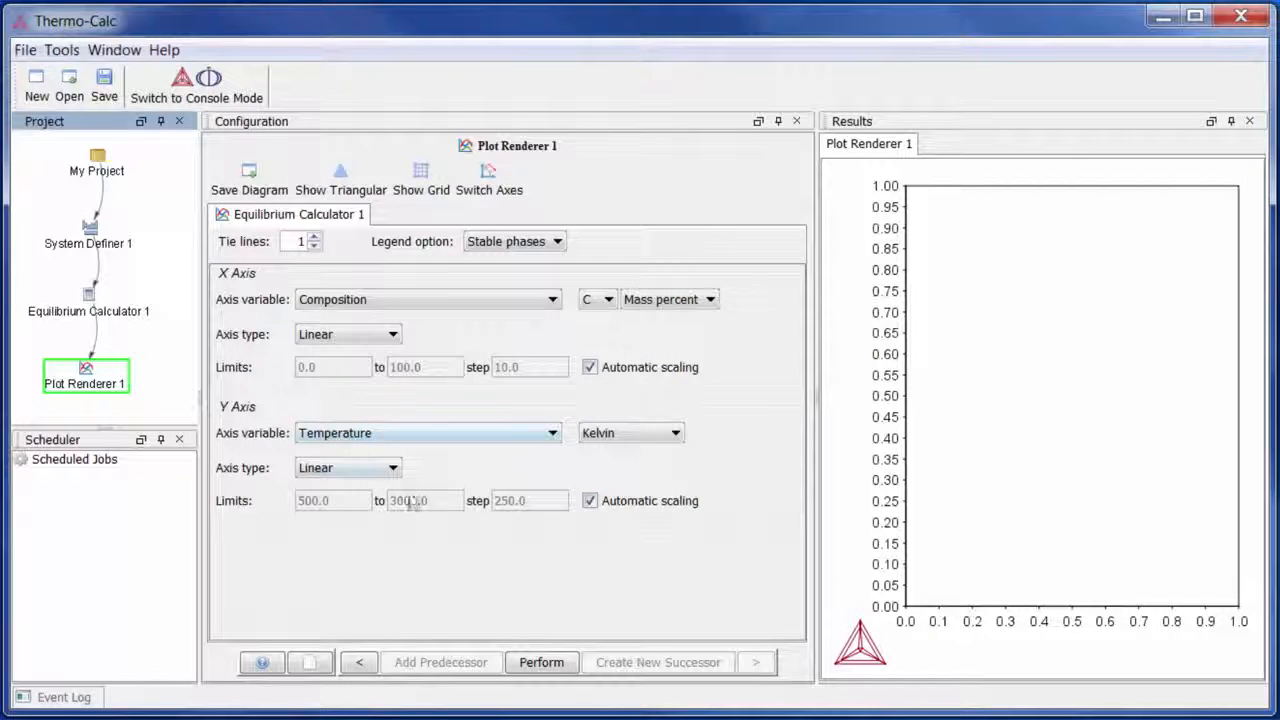
Perform the Plot Renderer activity to plot the phase diagram, and inspect the calculation messages in the Event Log
click(541, 663)
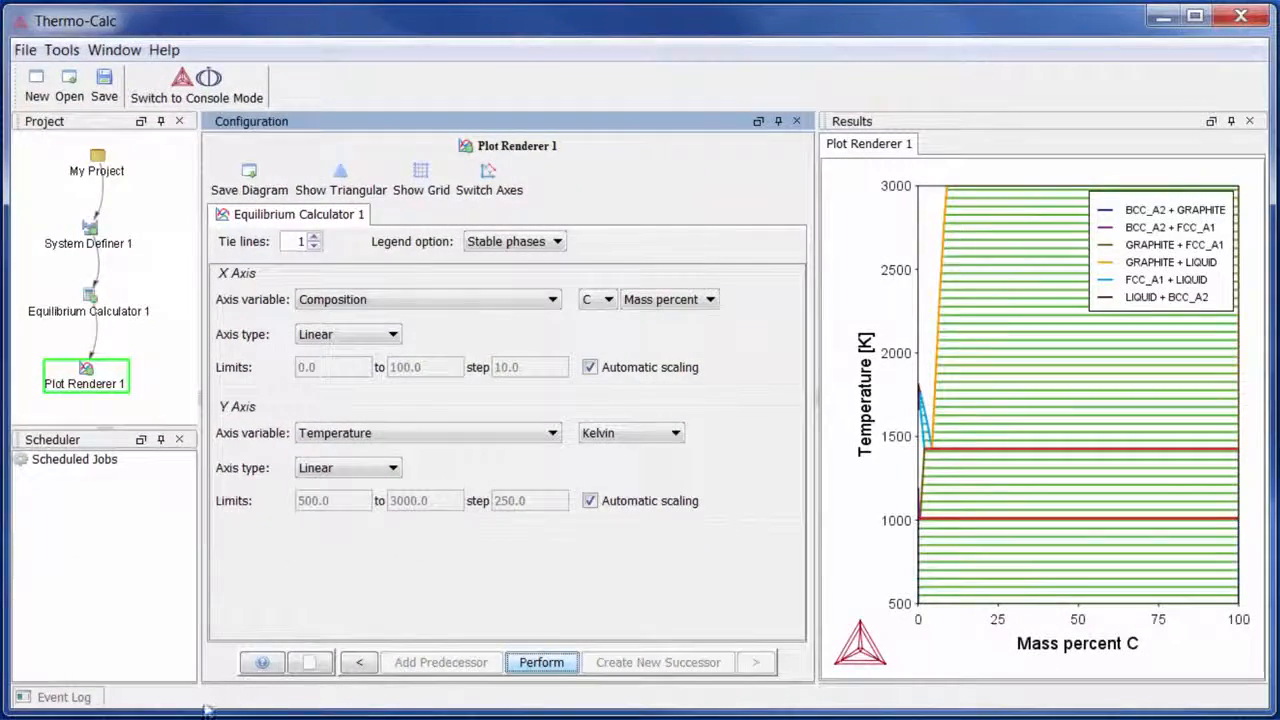
click(80, 697)
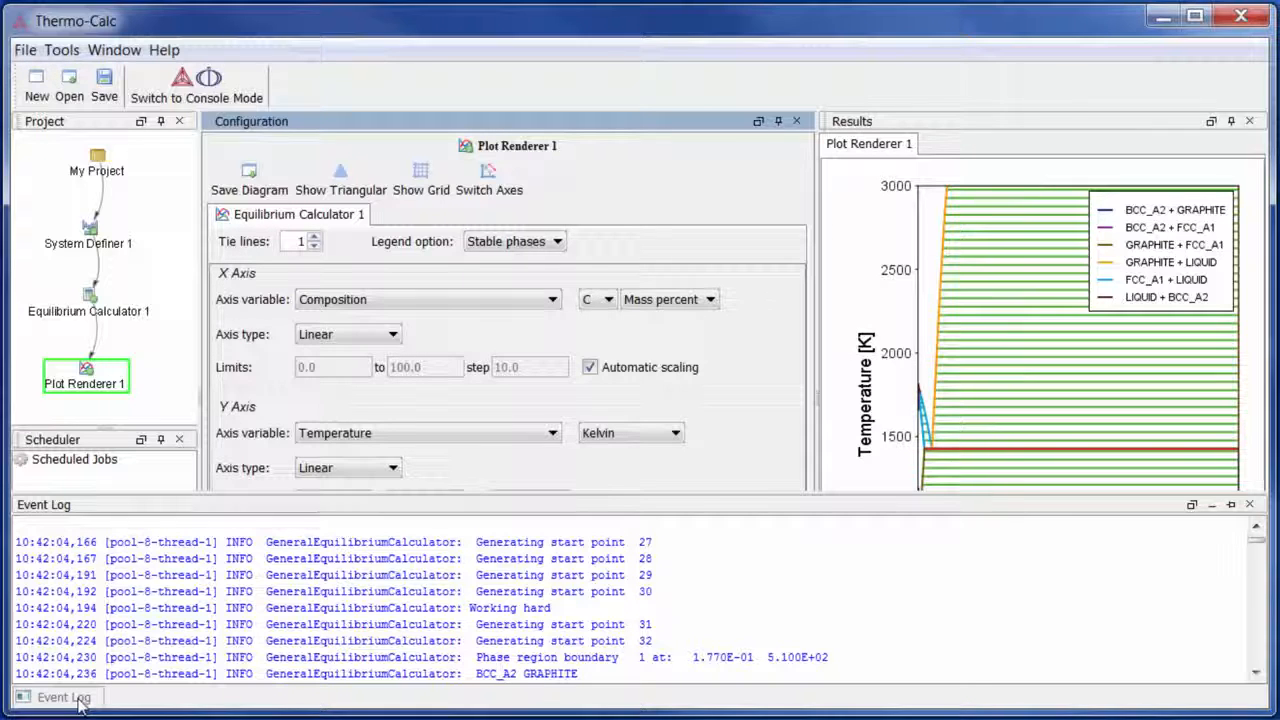
click(81, 705)
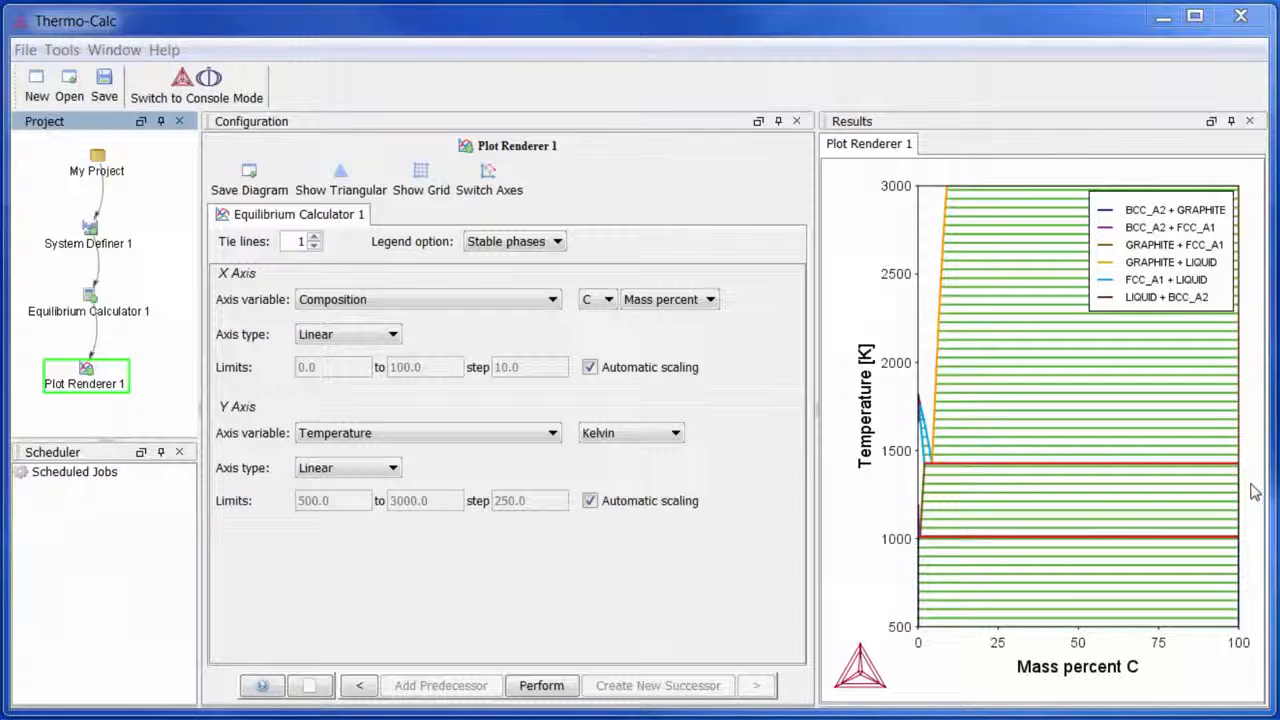
click(1250, 505)
Add the label LIQUID+GRAPHITE in the large upper phase region of the plotted diagram
drag(1036, 366, 1192, 490)
drag(1080, 409, 1040, 380)
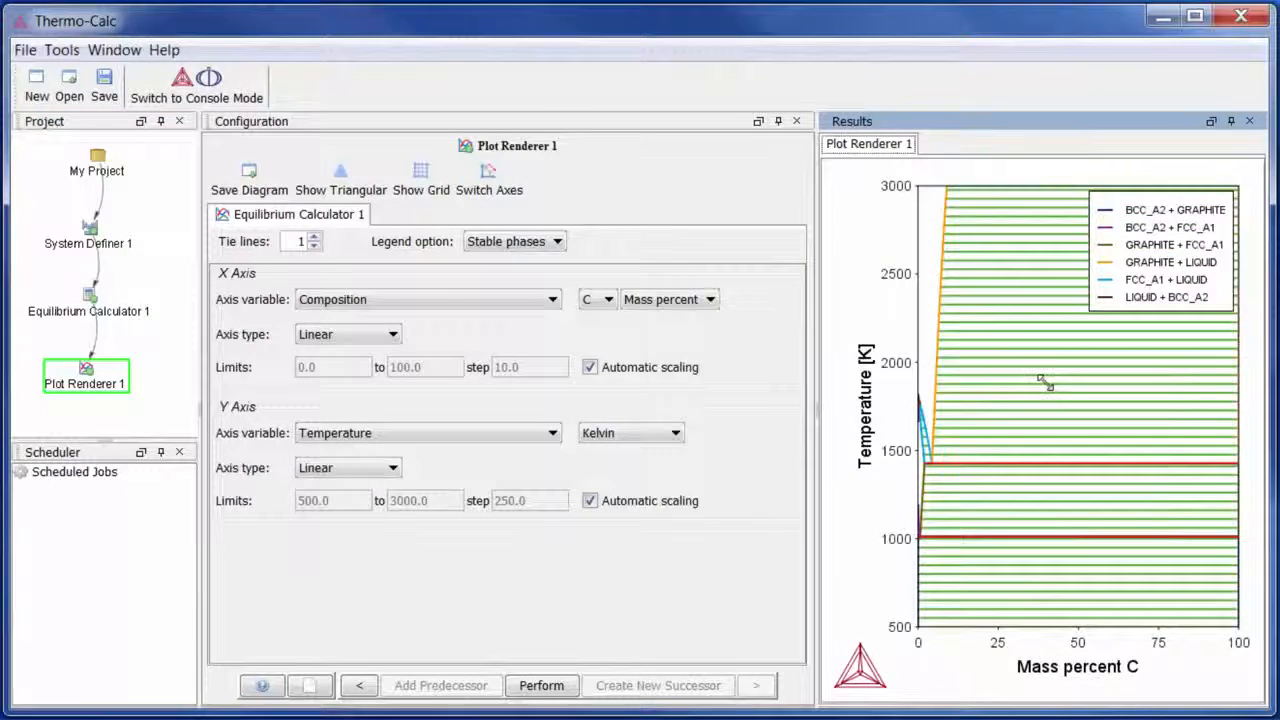
right_click(1046, 388)
click(1115, 398)
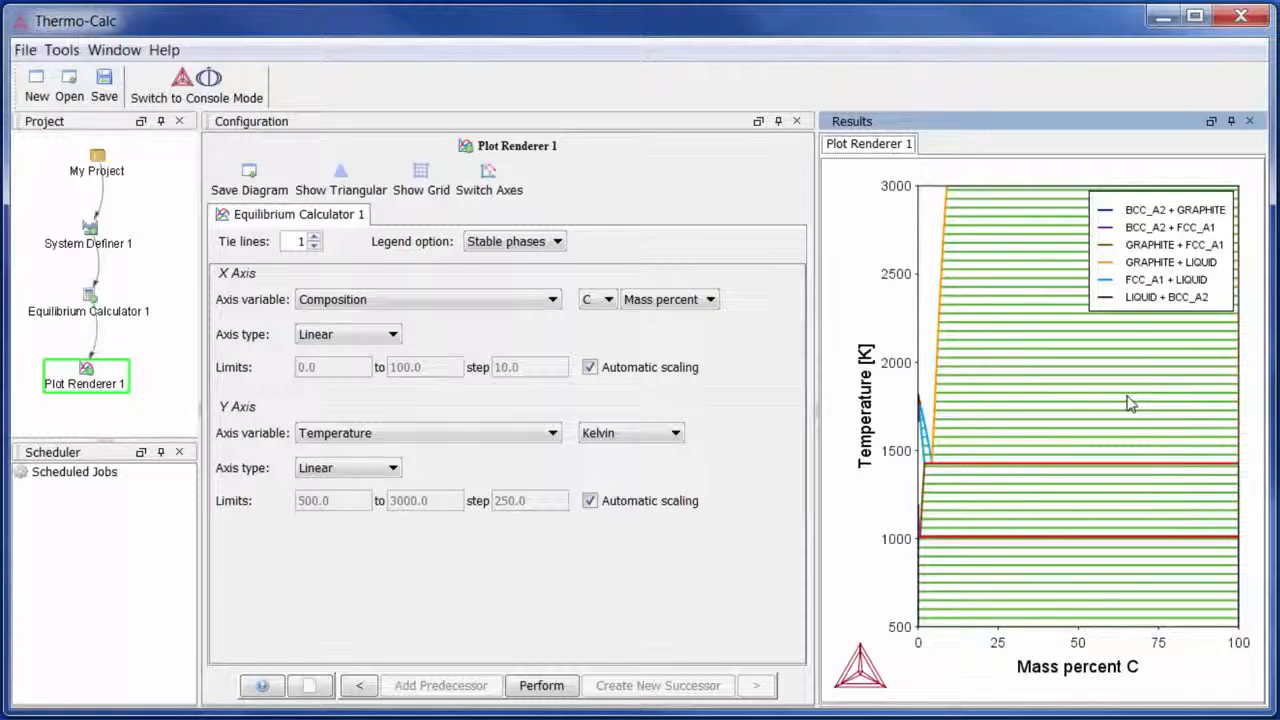
click(935, 534)
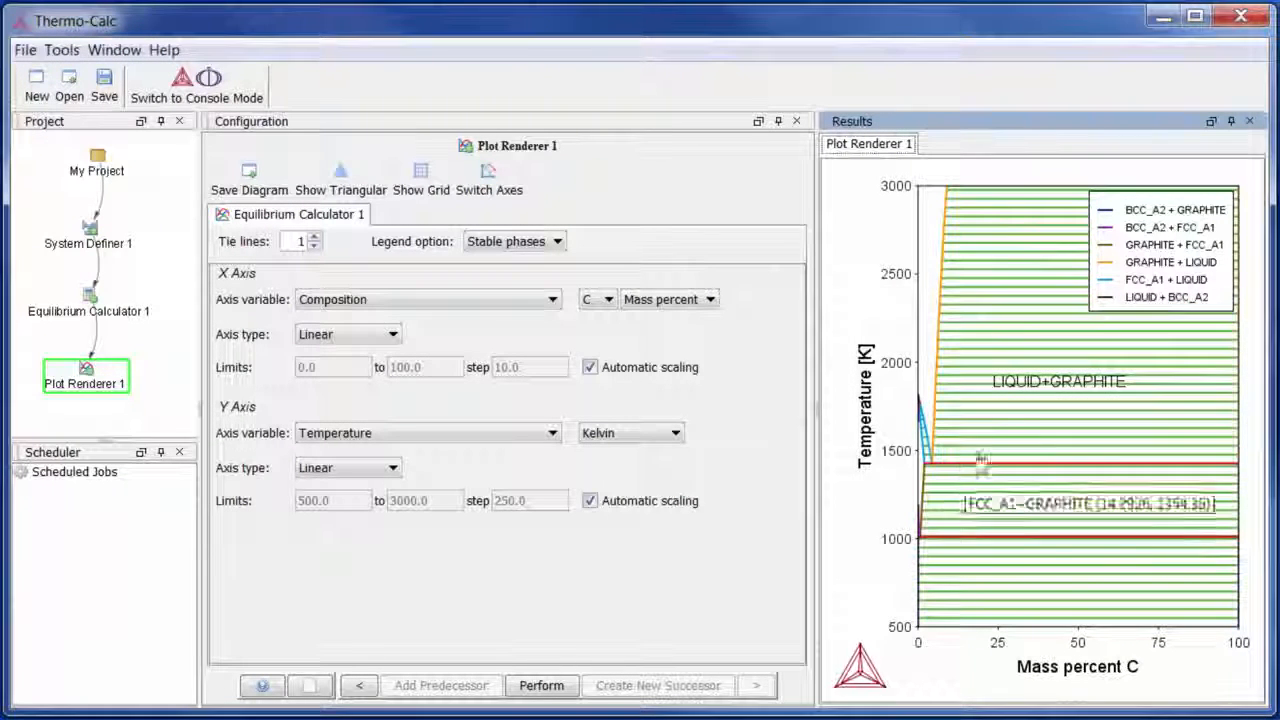
right_click(1003, 300)
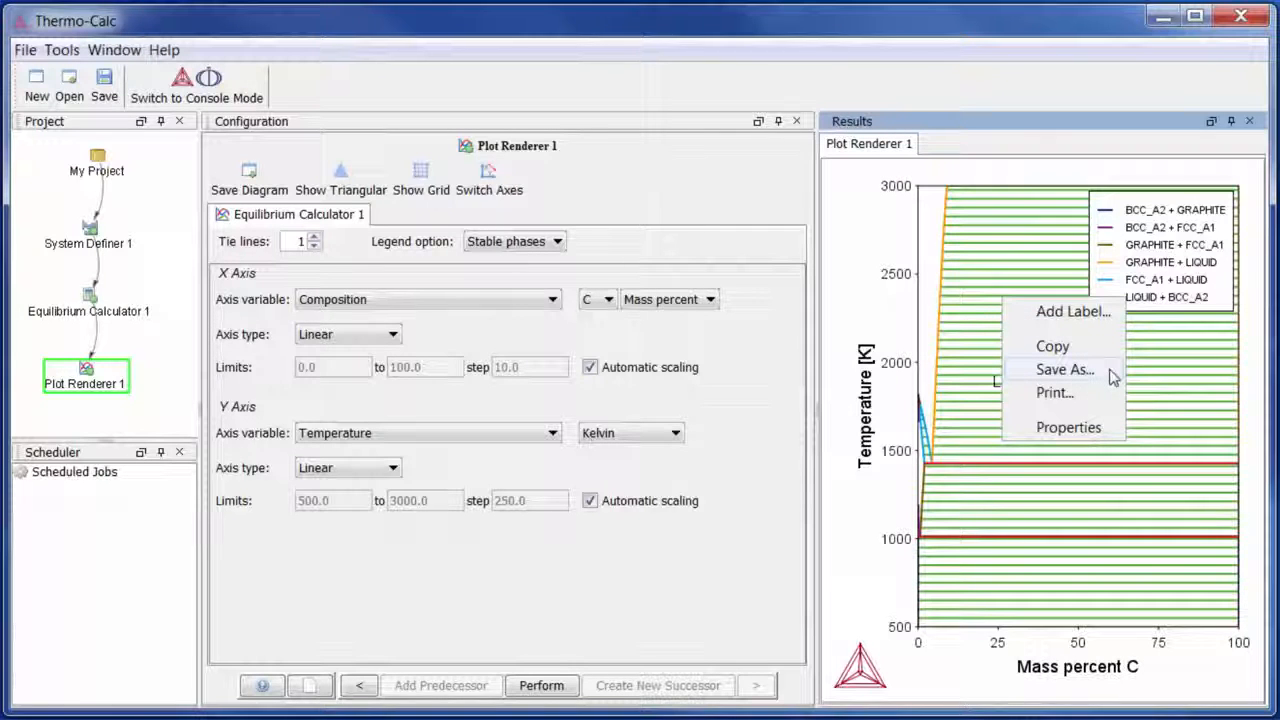
click(737, 596)
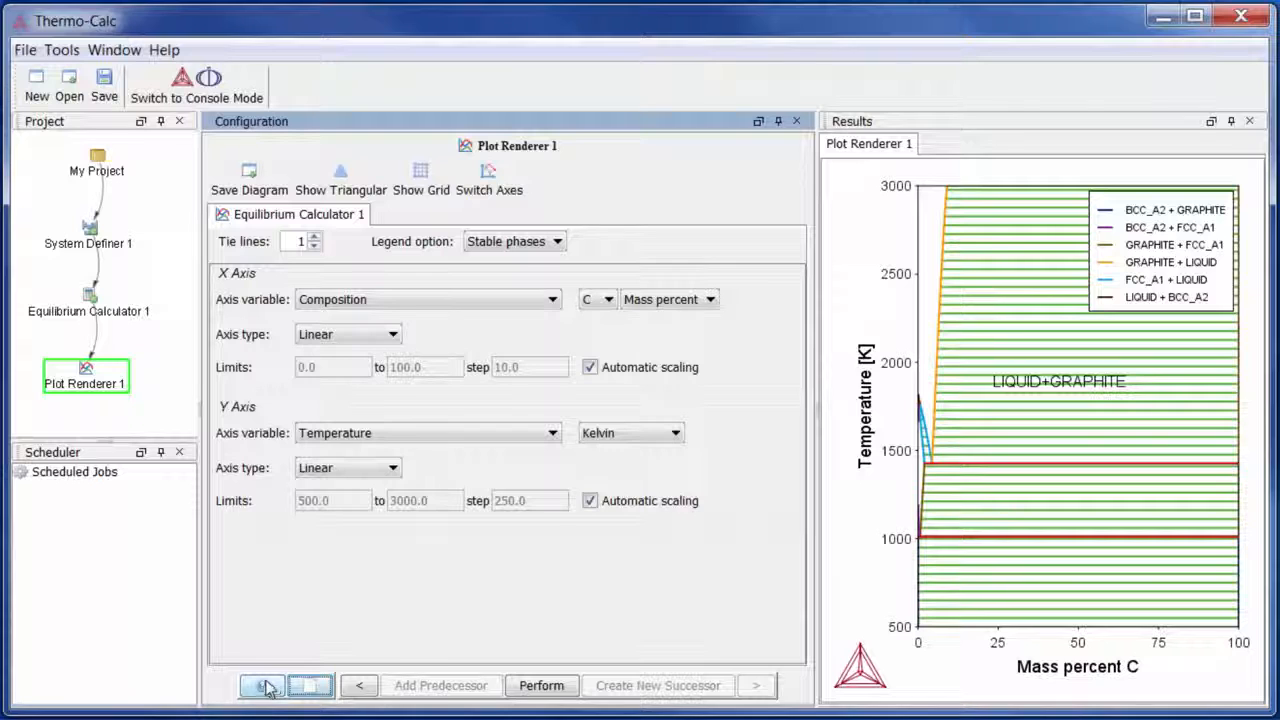
Add the note "Getting started" to the Equilibrium Calculator activity
click(87, 300)
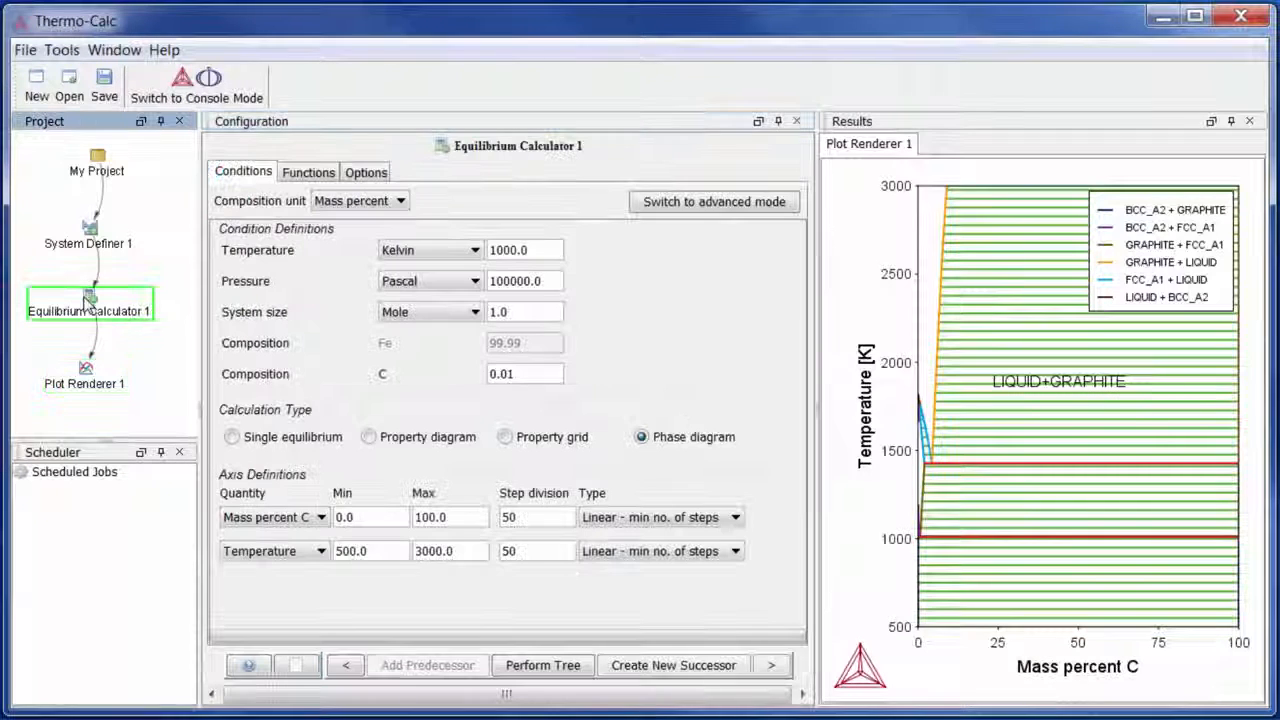
click(255, 665)
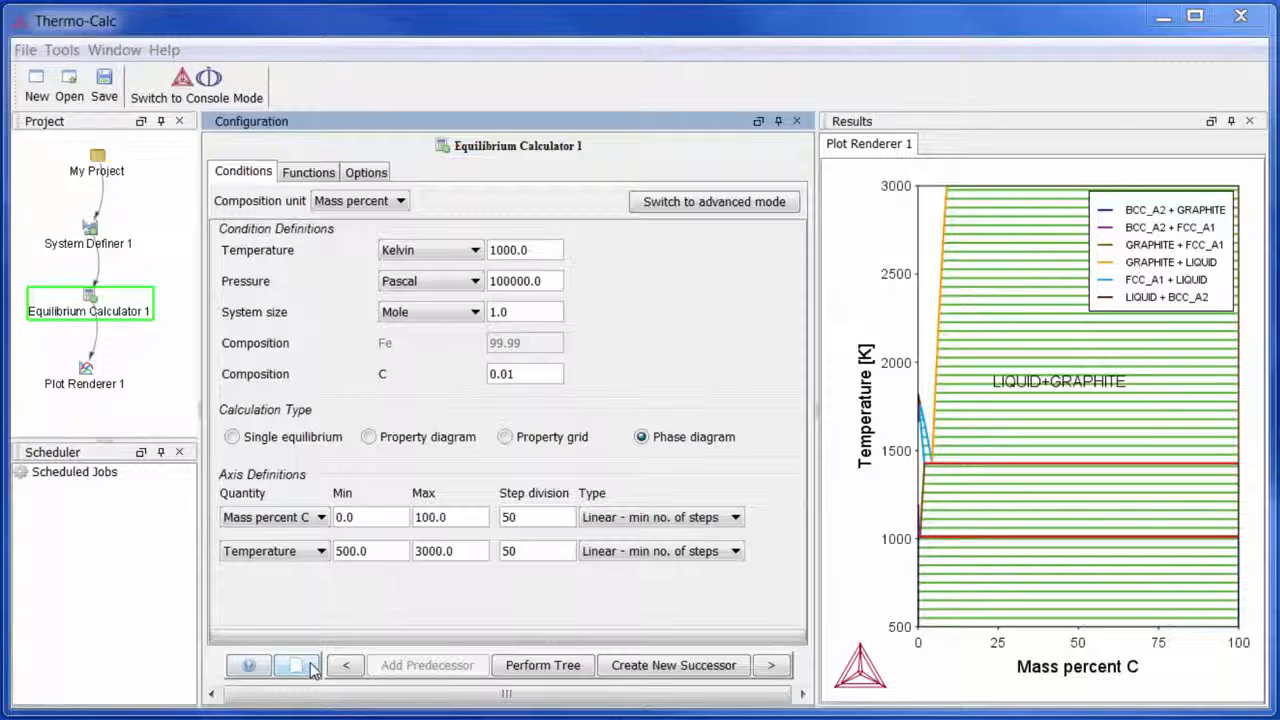
click(298, 666)
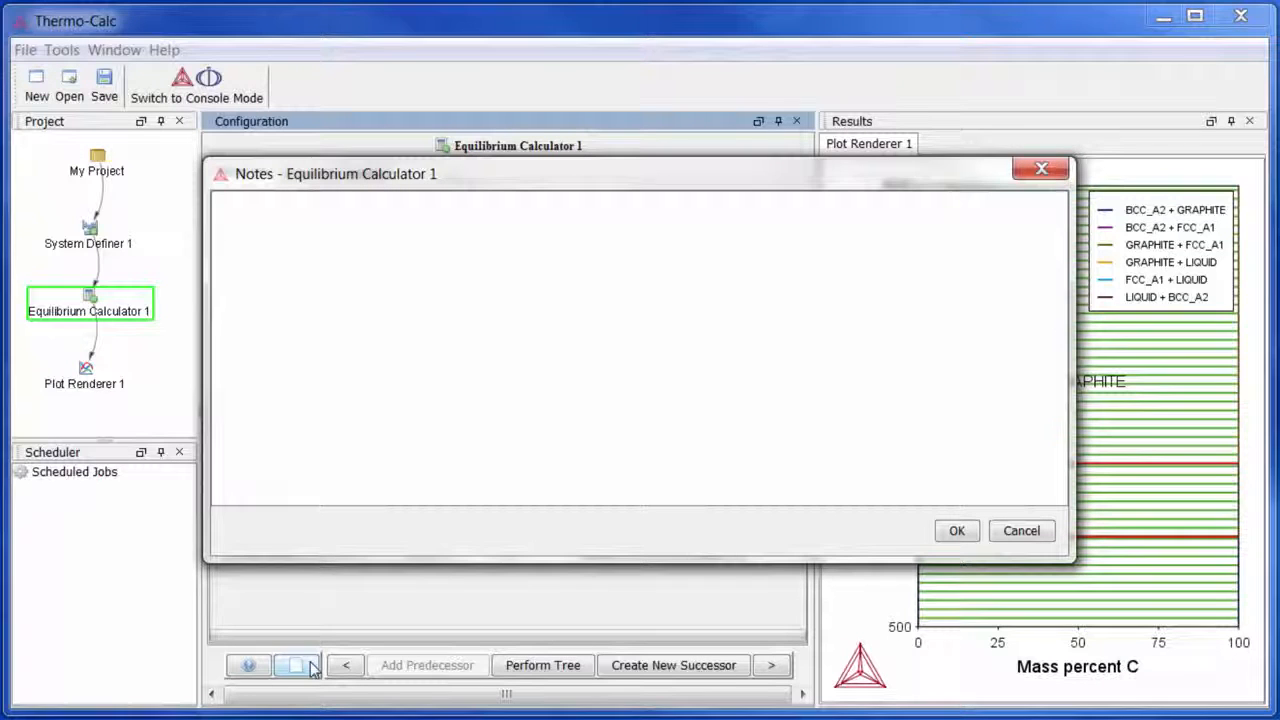
text(Getting )
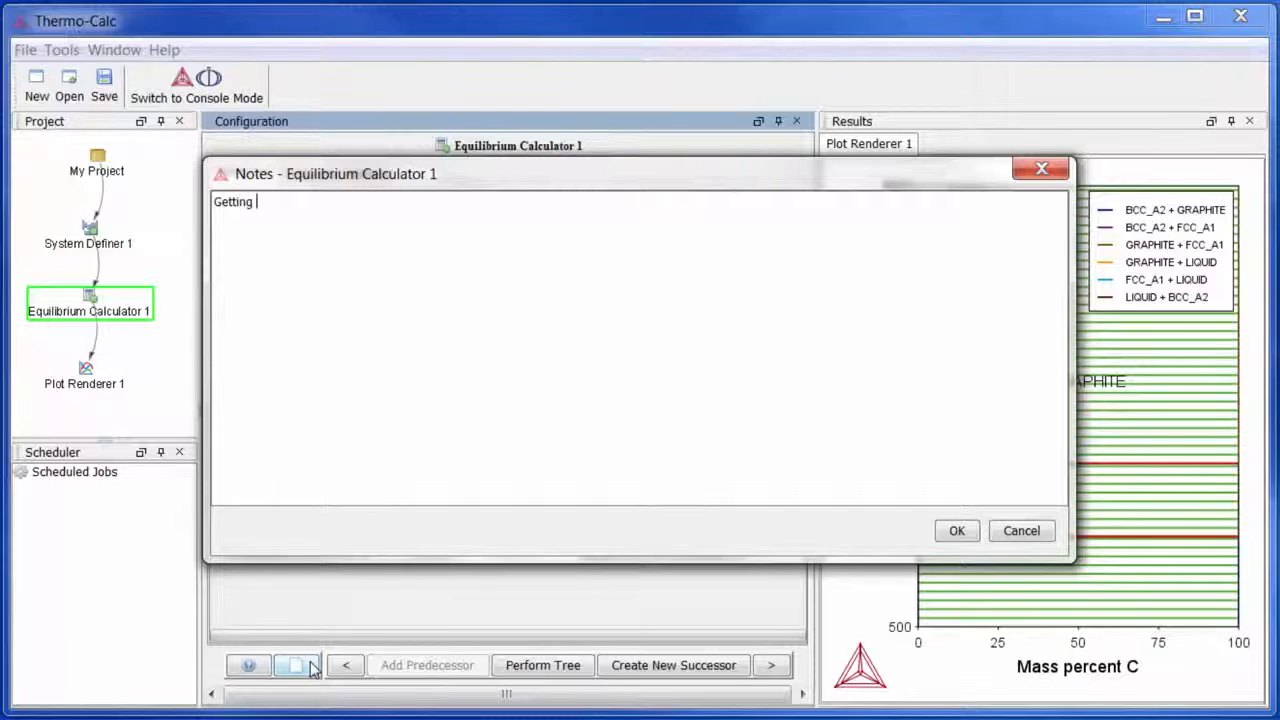
text(started)
click(952, 531)
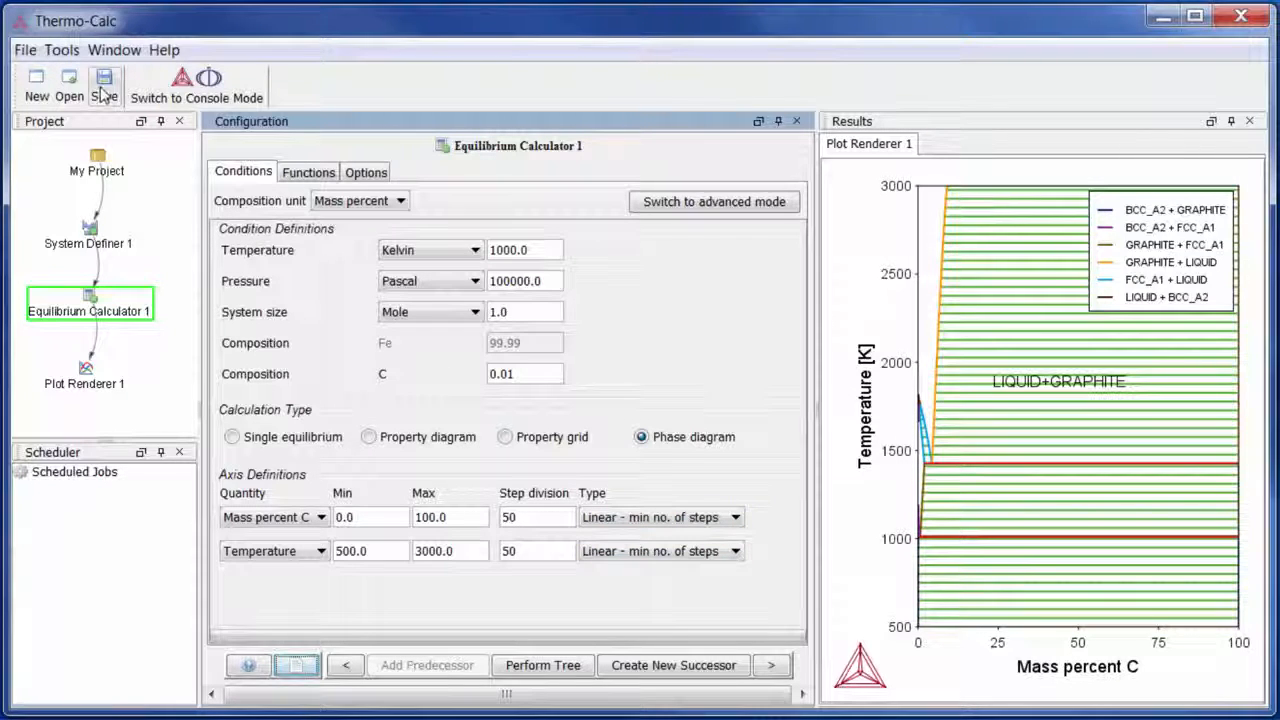
Exit the program from the current phase diagram project
click(25, 51)
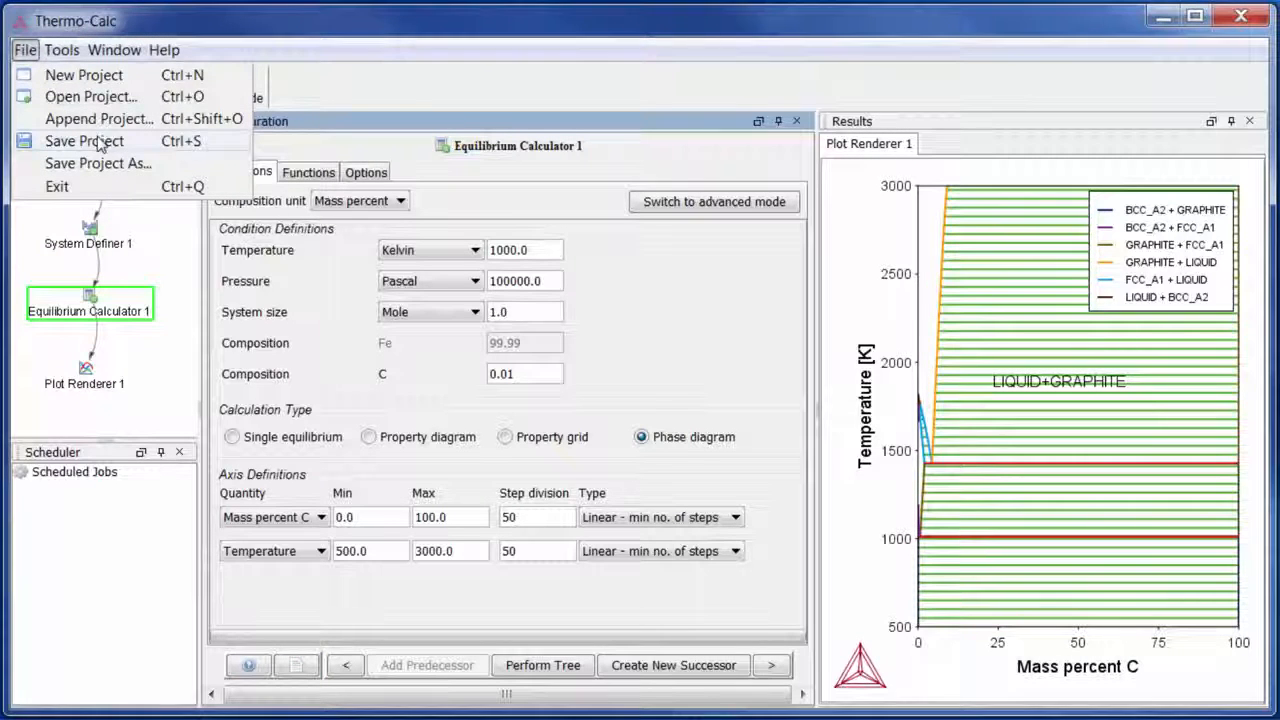
click(97, 190)
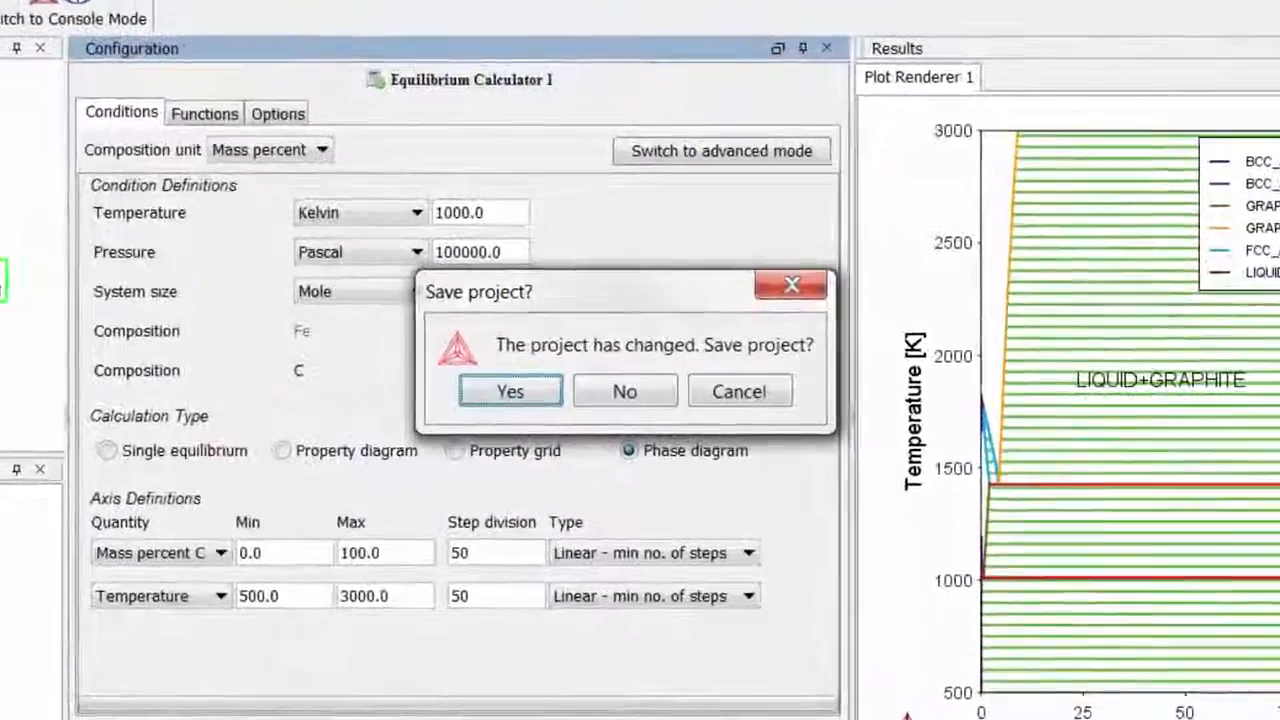